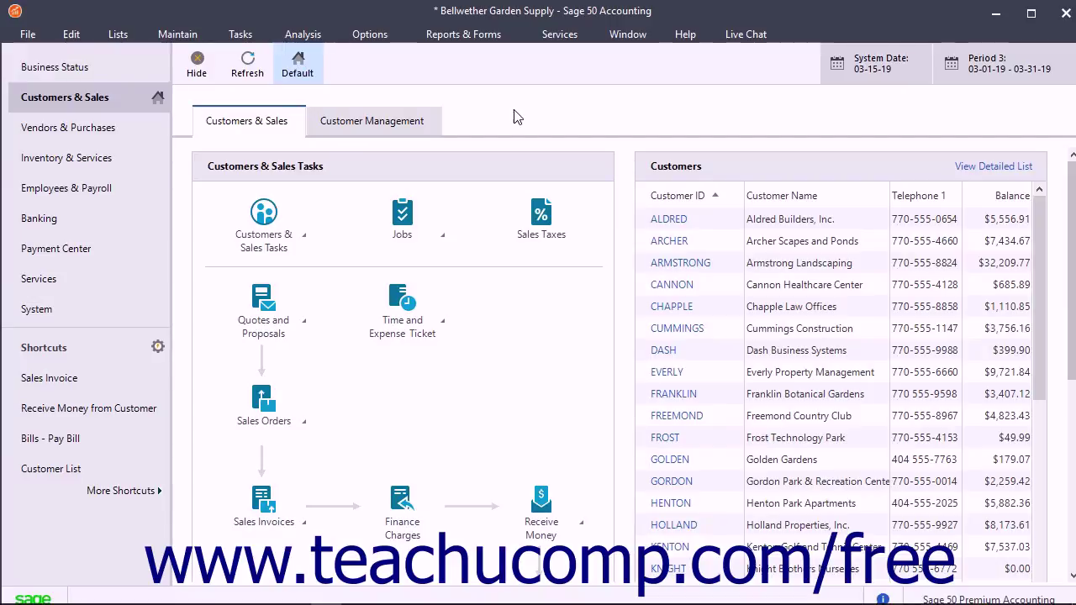
Step: Launch the Cash Flow Manager from the Analysis menu
click(292, 33)
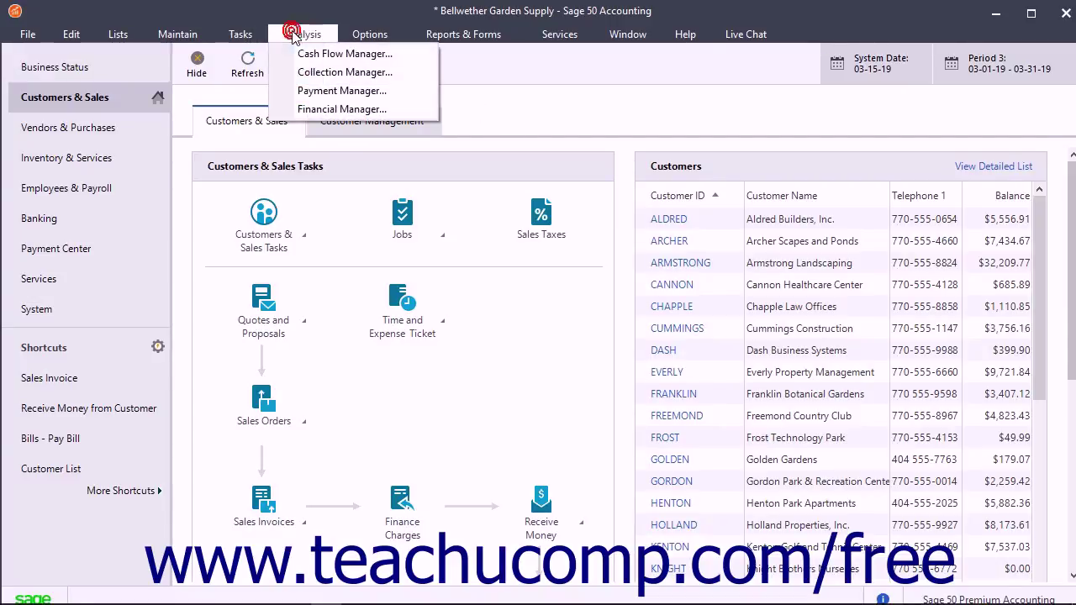
click(304, 55)
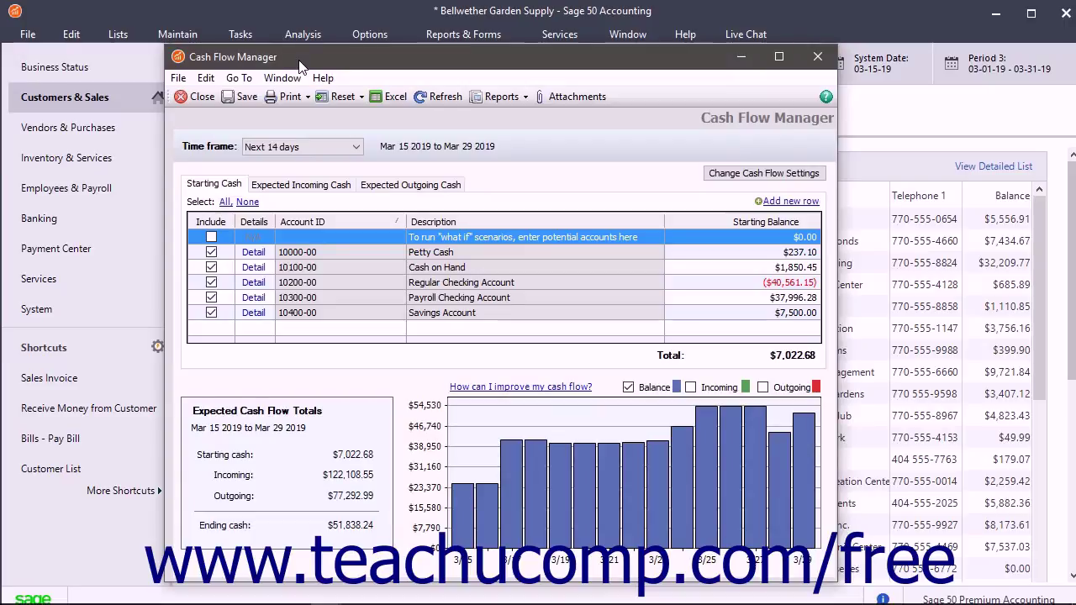
Step: Keep the Next 14 days time frame and review the Expected Incoming, Expected Outgoing and Starting Cash tabs
click(357, 150)
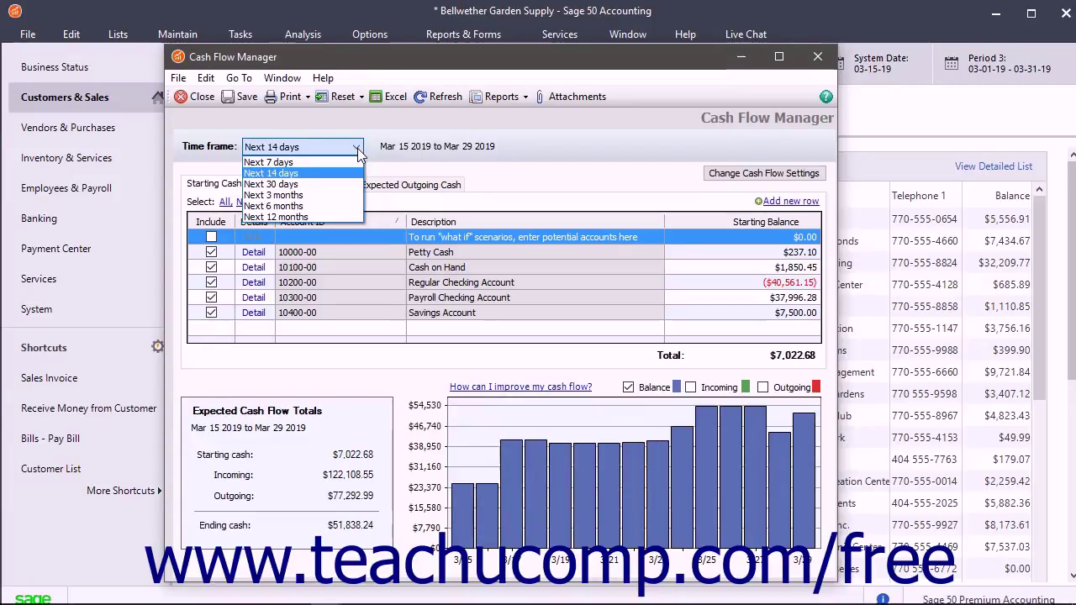
click(358, 148)
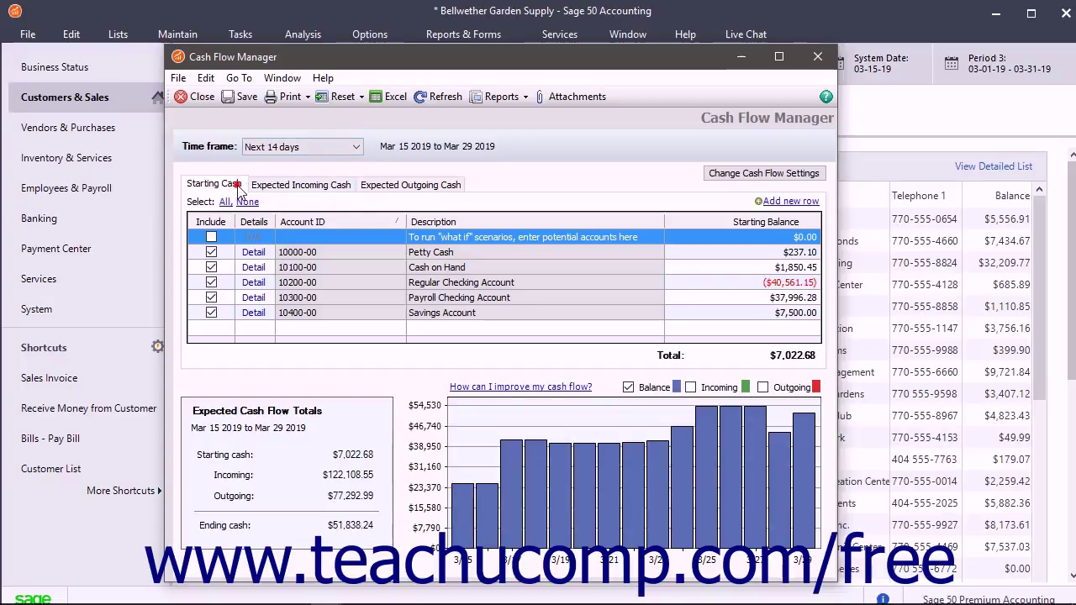
click(301, 195)
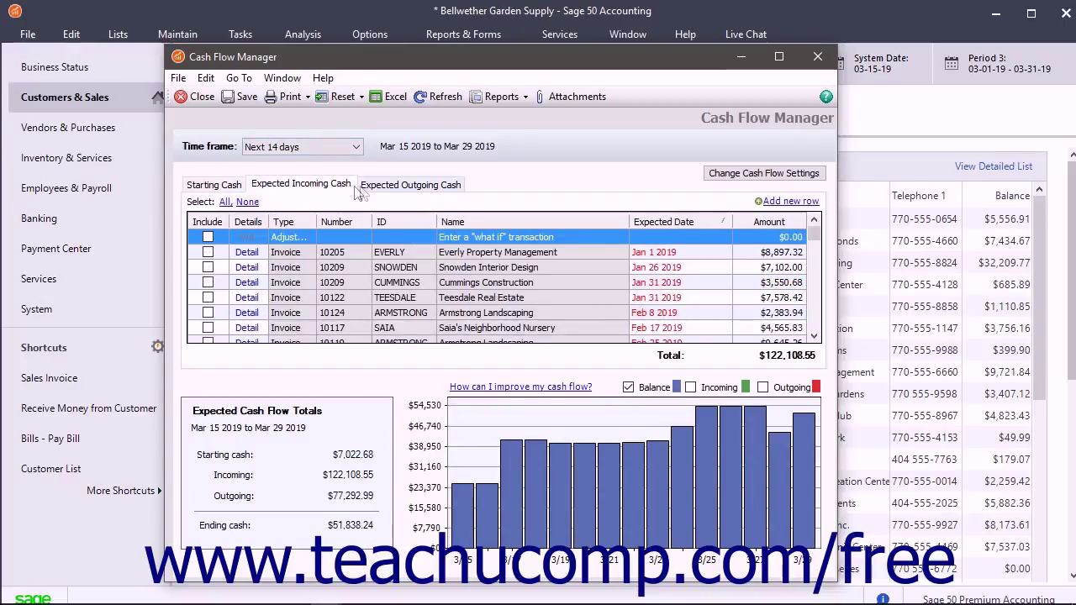
click(380, 188)
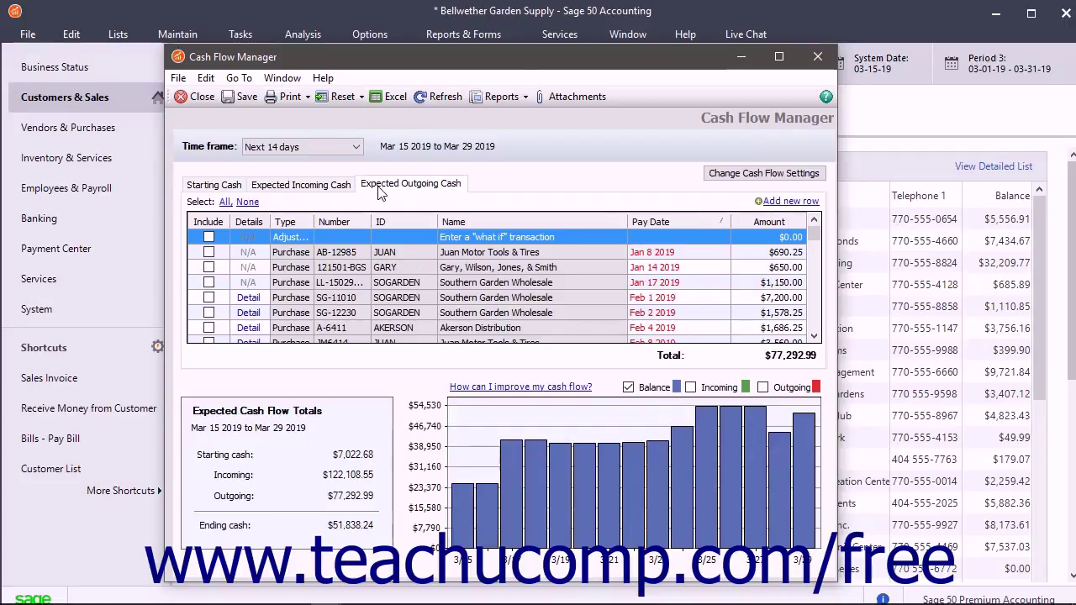
click(234, 187)
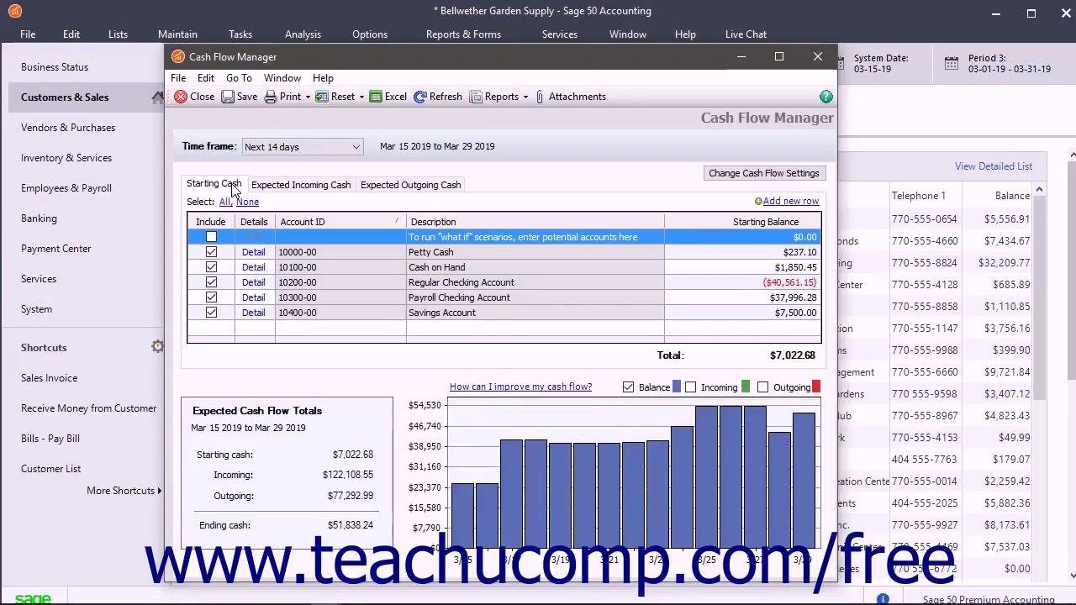
Step: View and close the Petty Cash account register, then go back to Expected Incoming Cash
click(213, 252)
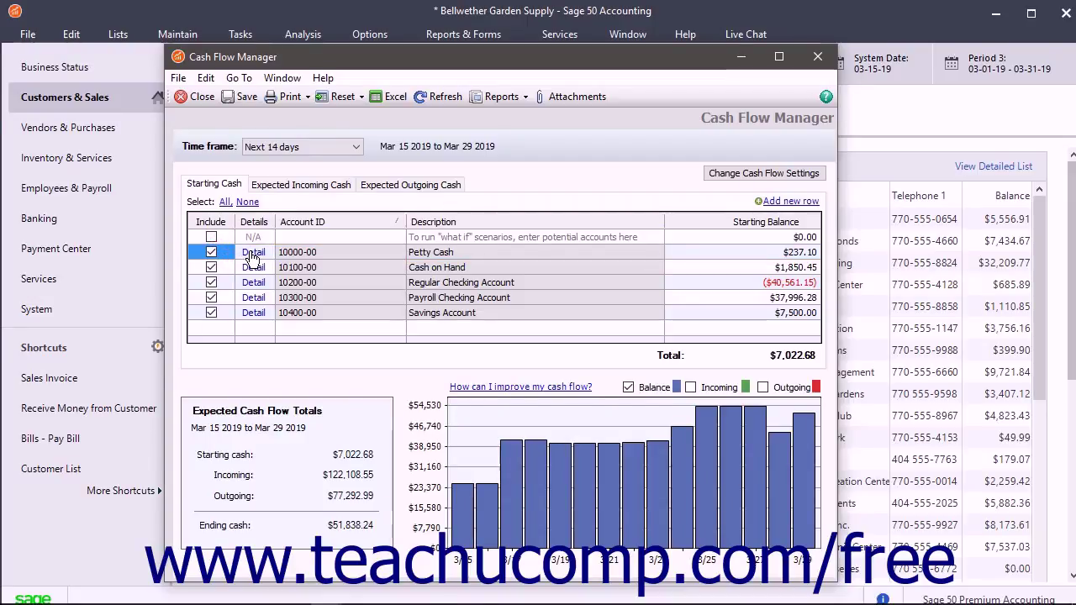
click(253, 253)
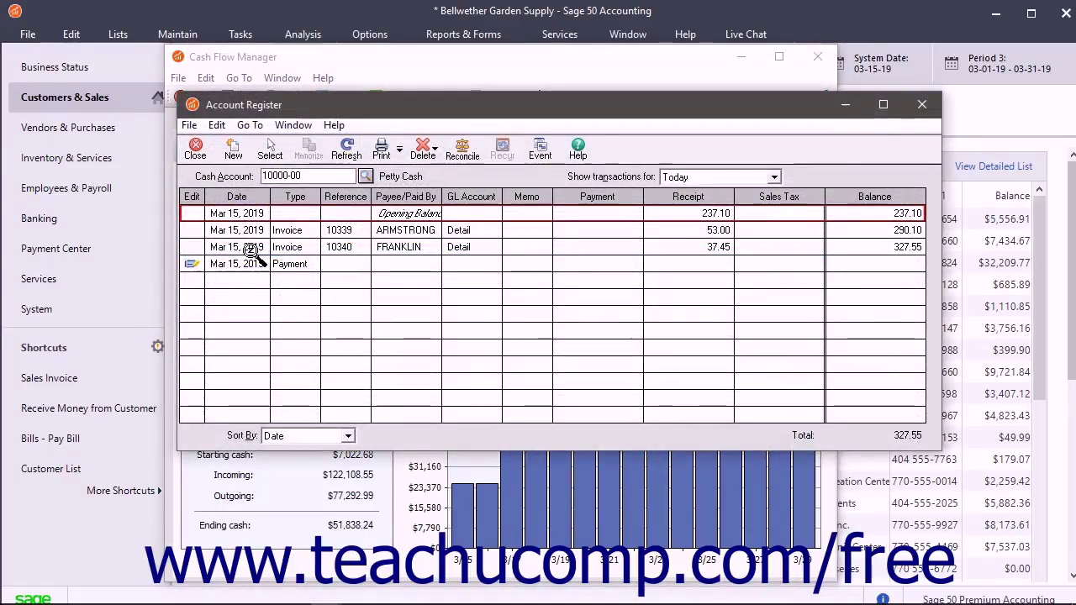
click(195, 151)
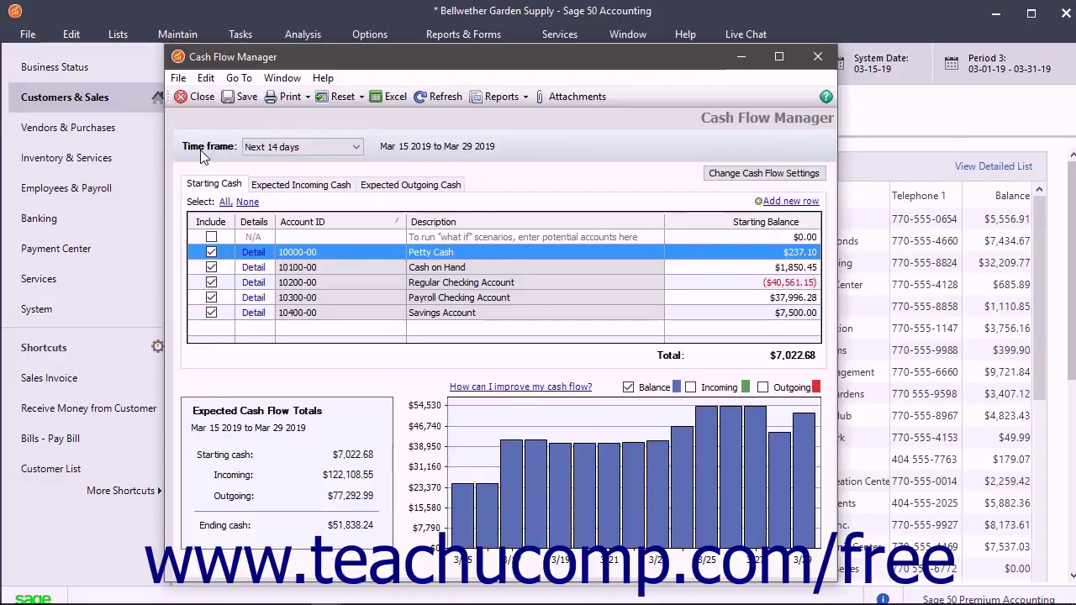
click(280, 186)
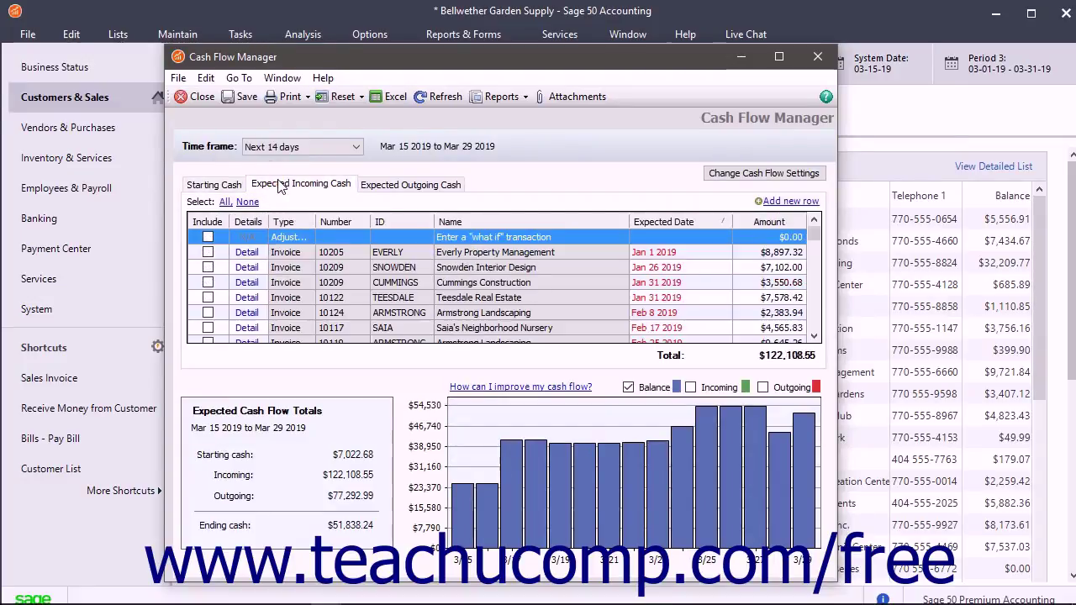
Step: Save a $1,000 Unexpected Income what-if, and include Everly invoice 10205 expected on 3/22/2019
click(460, 243)
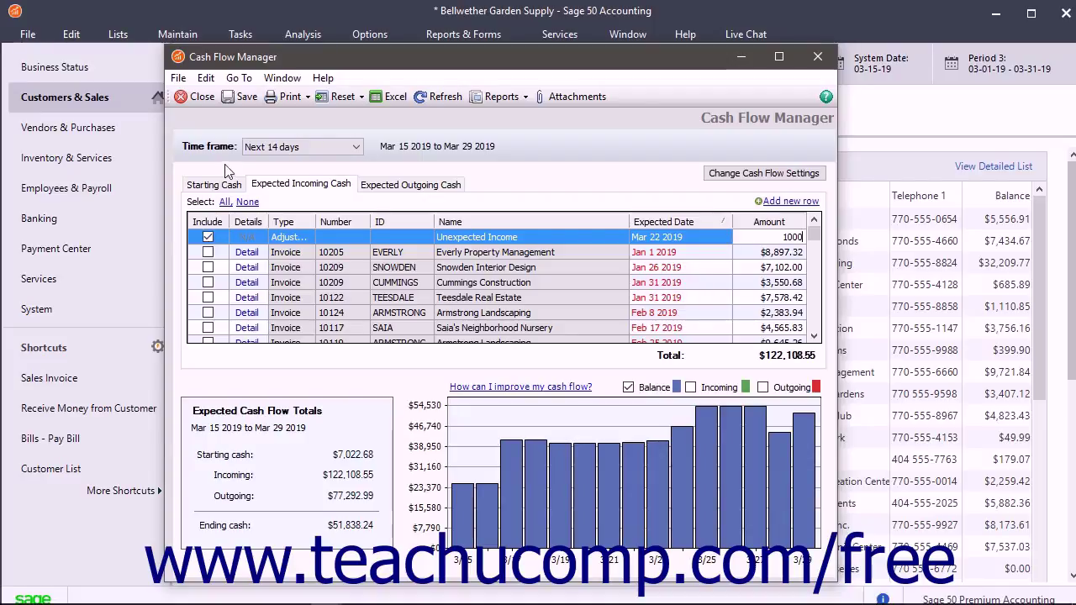
click(246, 101)
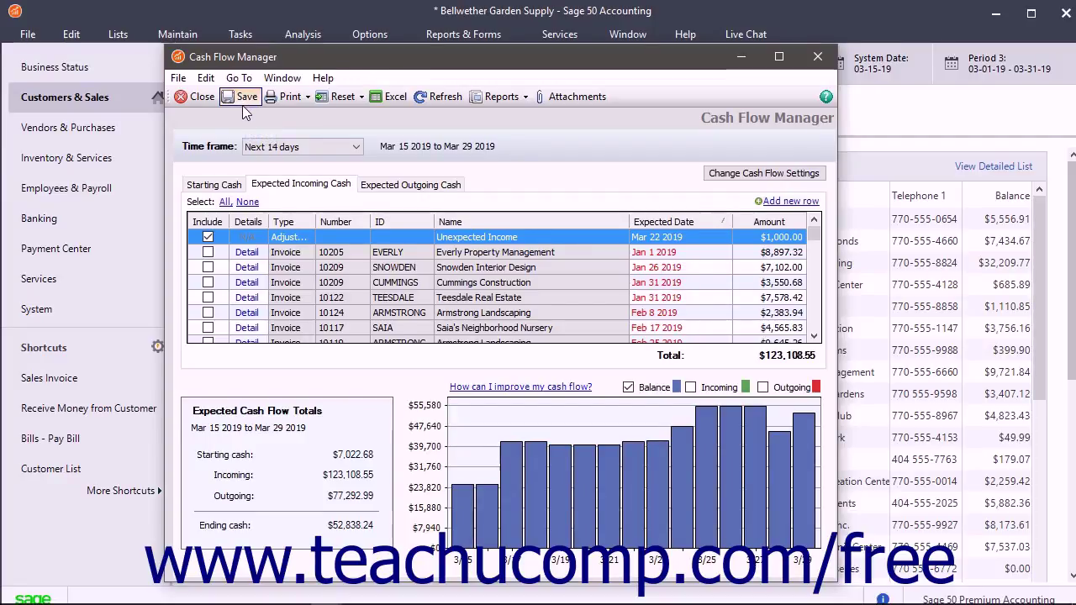
click(690, 252)
click(723, 252)
click(808, 276)
click(808, 275)
click(778, 345)
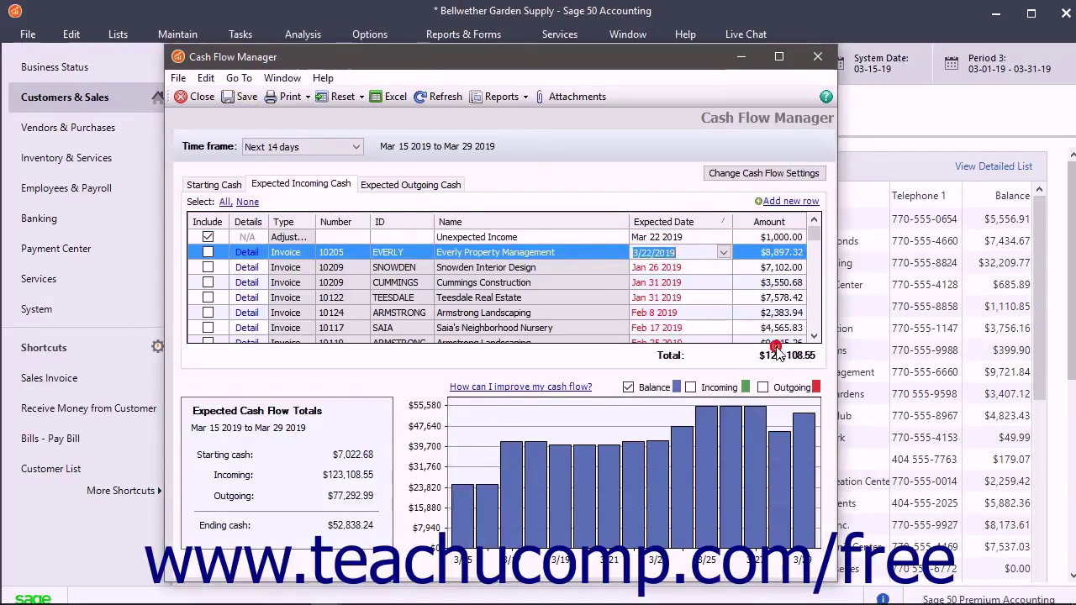
click(208, 252)
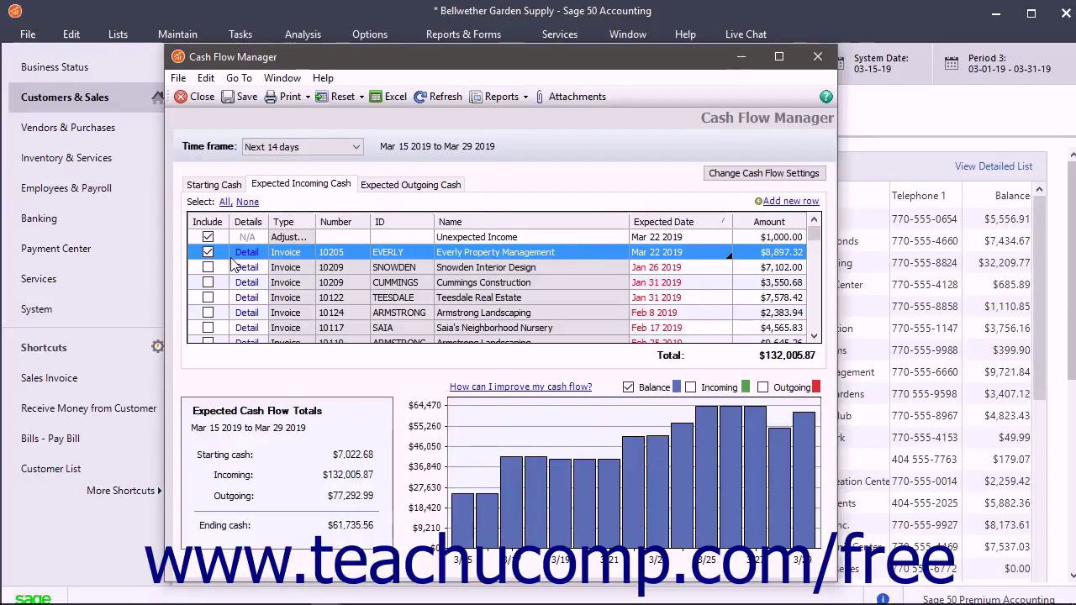
Step: Reset the Everly invoice row to its original Jan 1 2019 date and exclude it
click(362, 97)
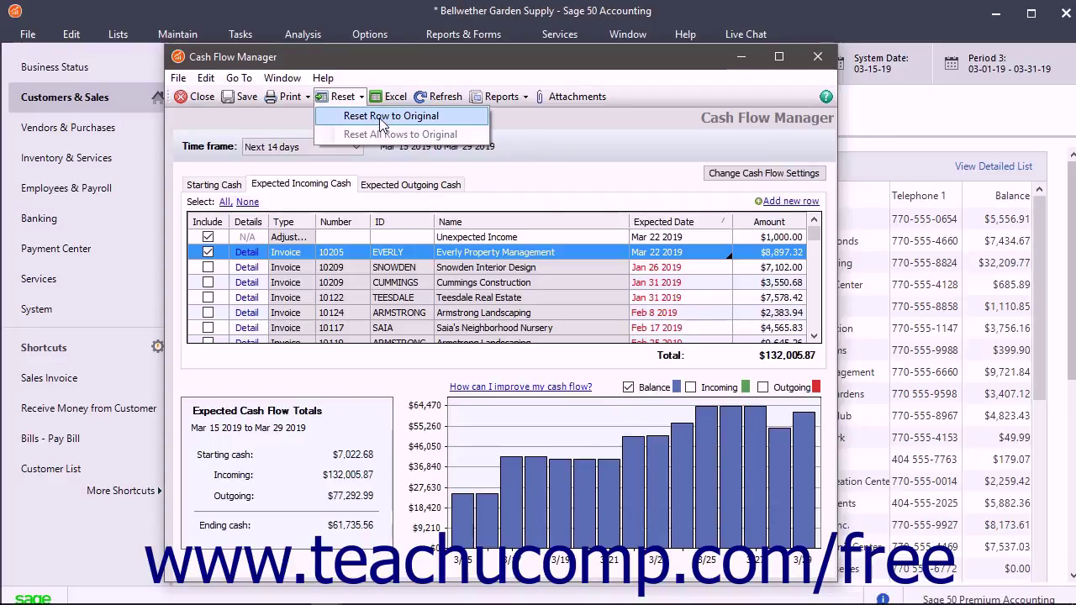
click(382, 117)
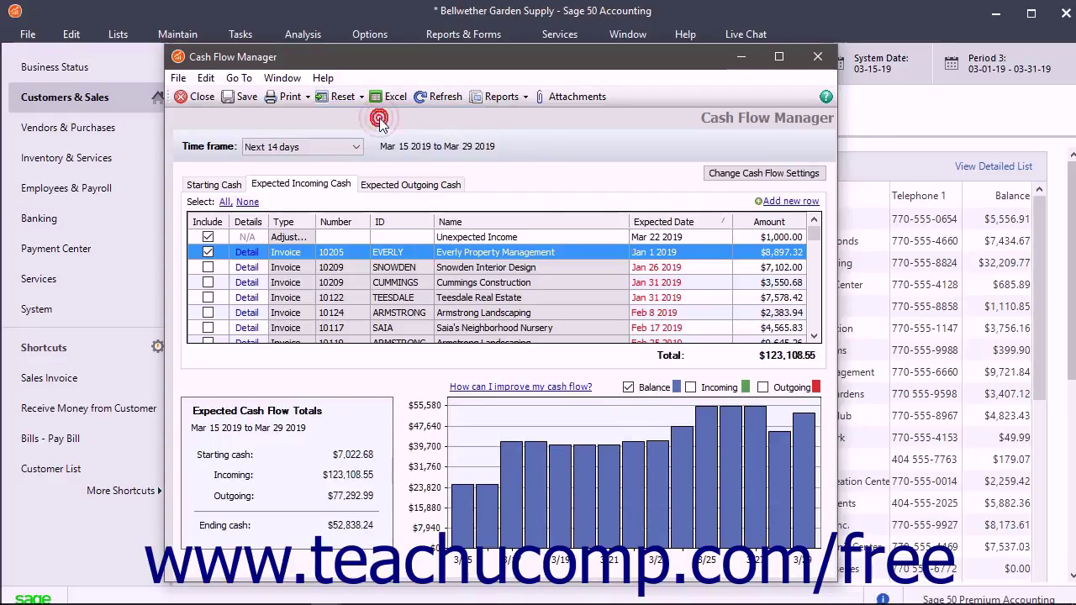
click(215, 245)
mouse_move(754, 179)
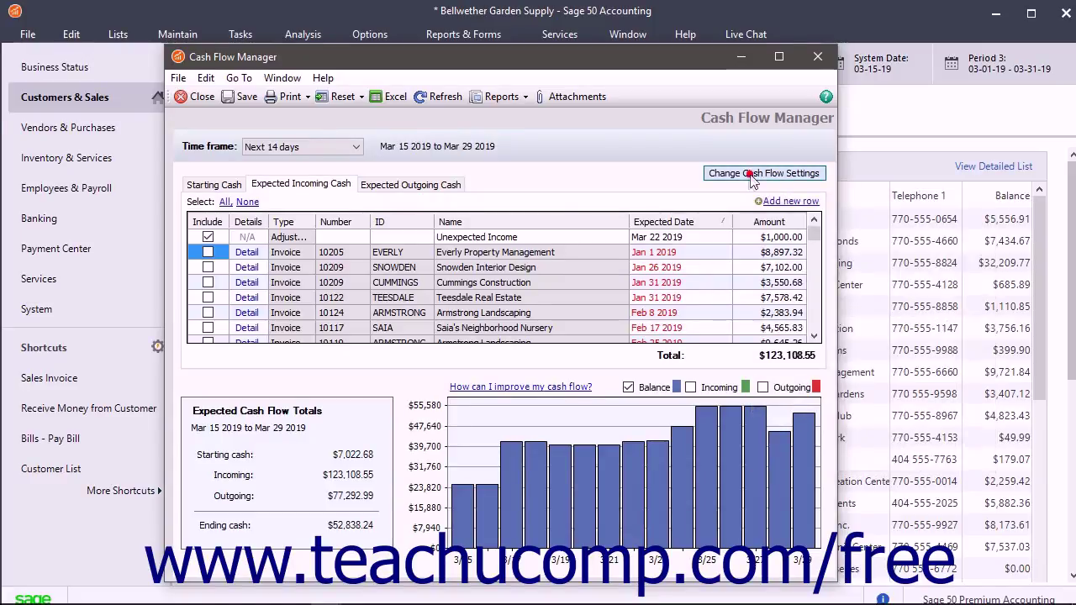
Step: Apply Cash Flow Settings: Open transactions, Next 14 days, no inactive accounts, receipts by transaction due date
click(752, 175)
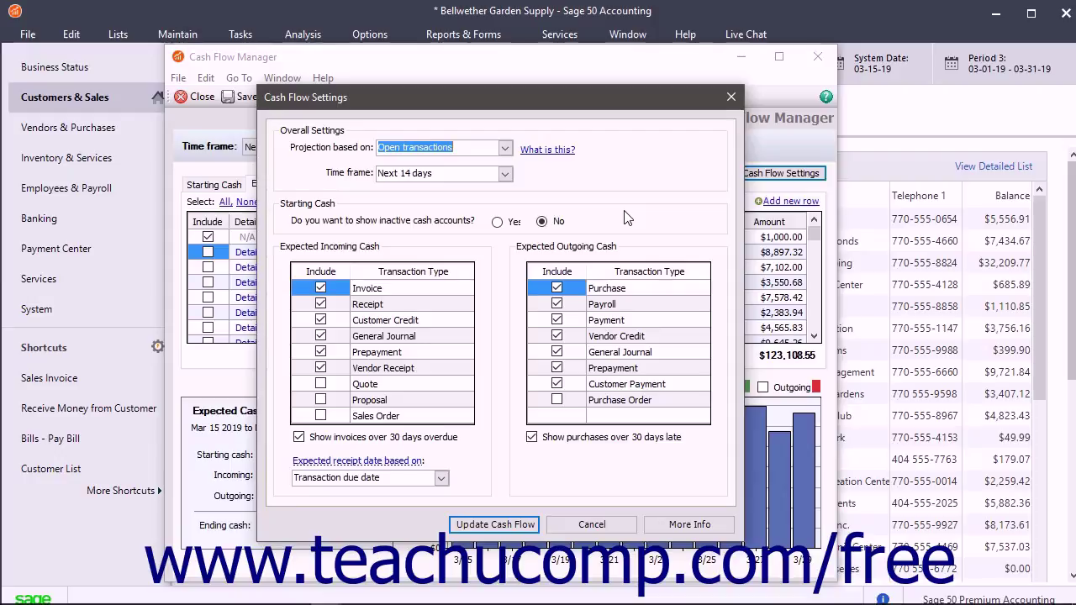
click(506, 149)
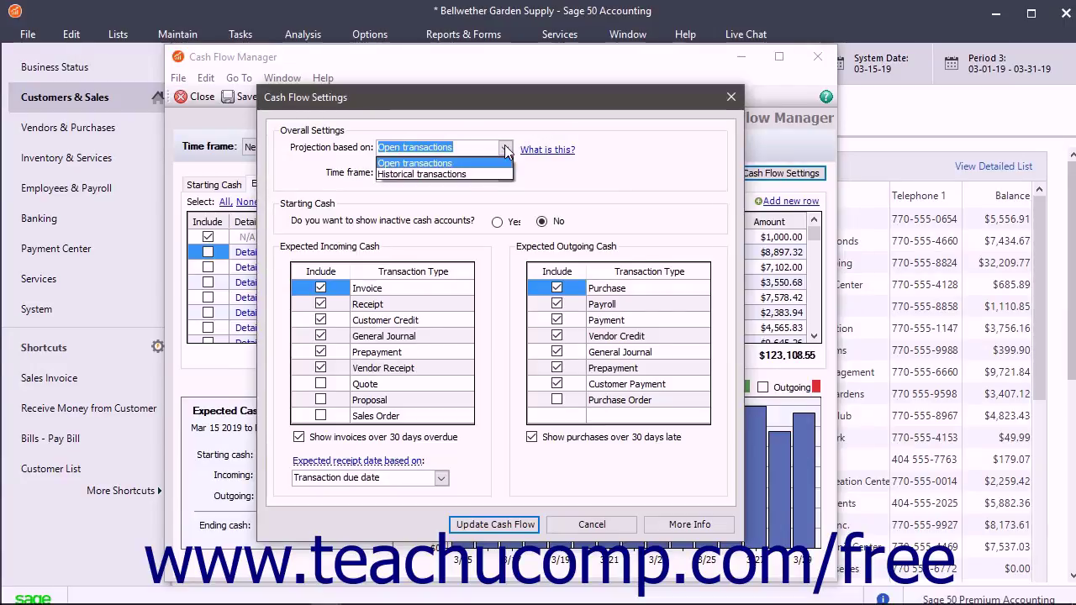
click(505, 149)
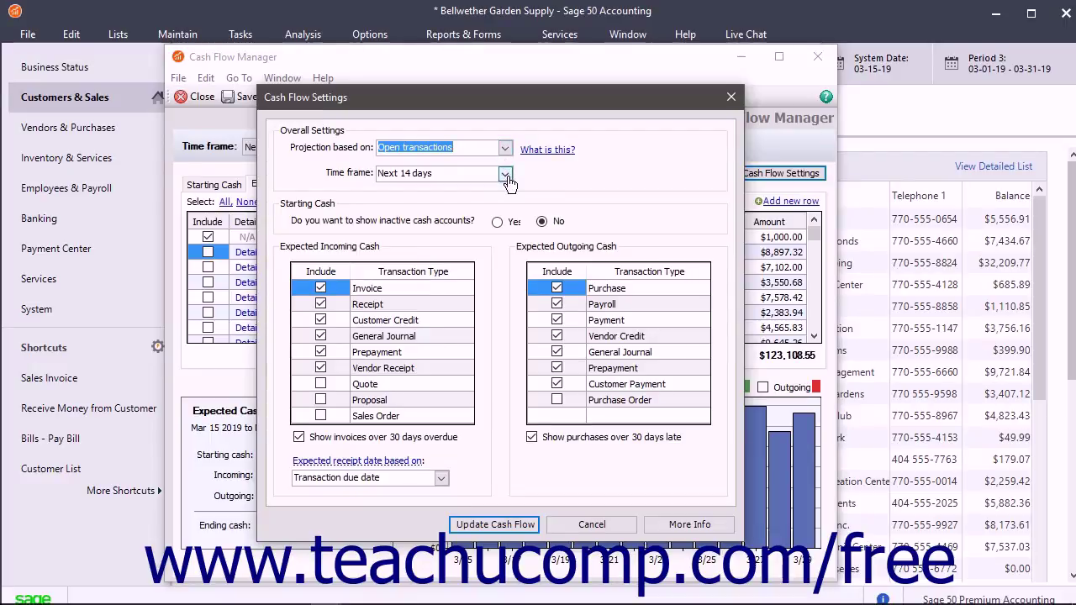
click(506, 174)
click(508, 176)
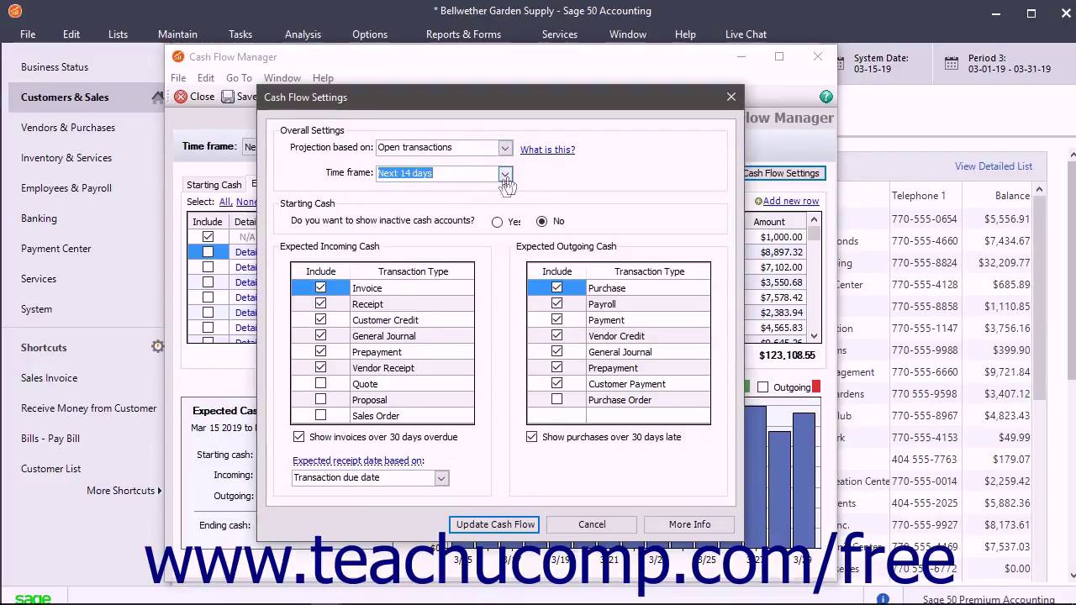
click(545, 222)
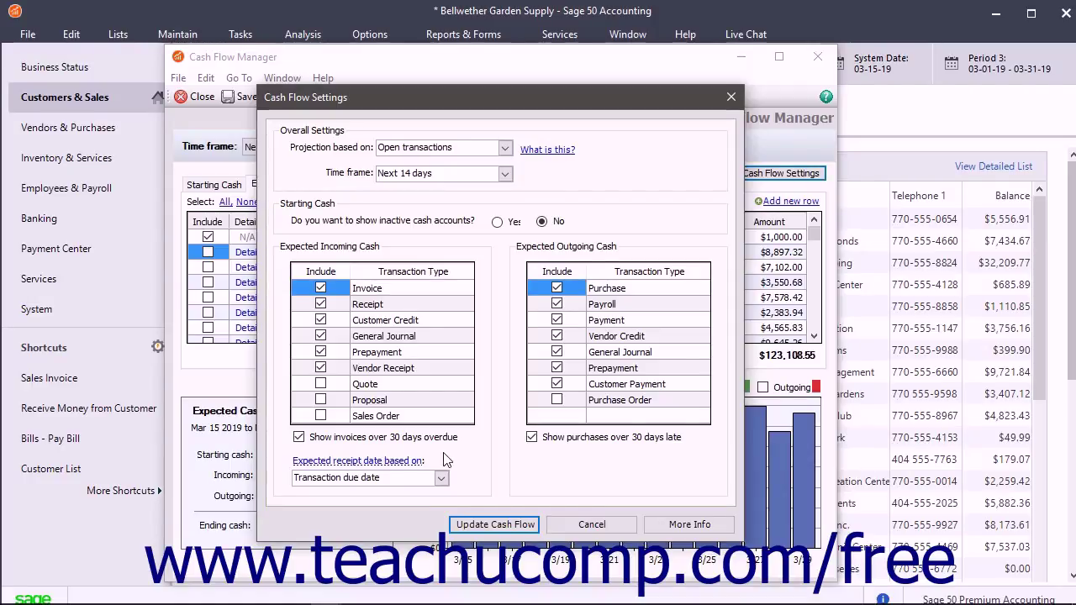
click(441, 477)
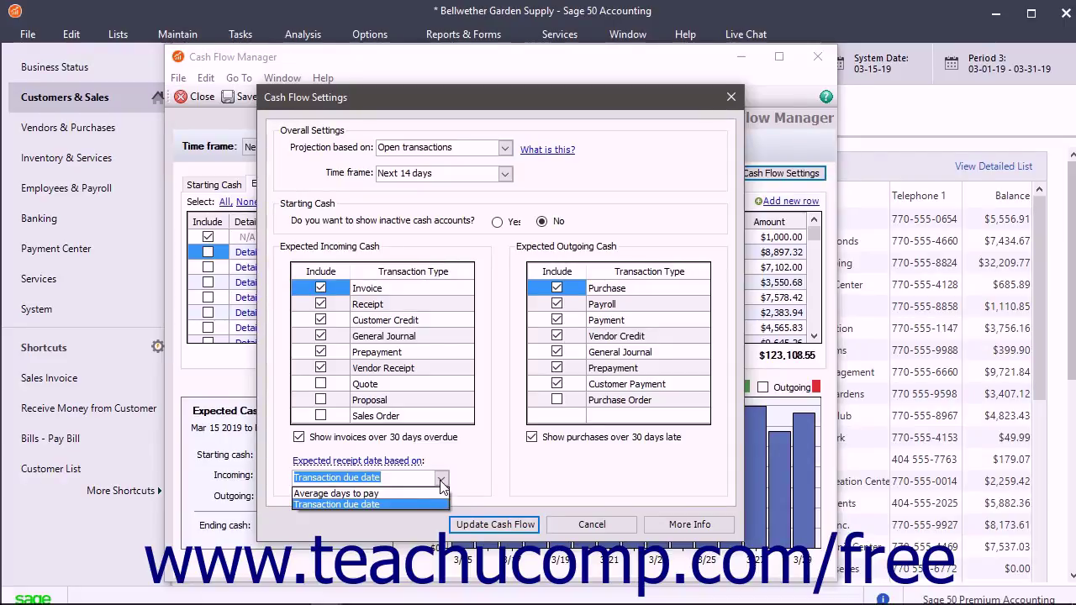
click(441, 481)
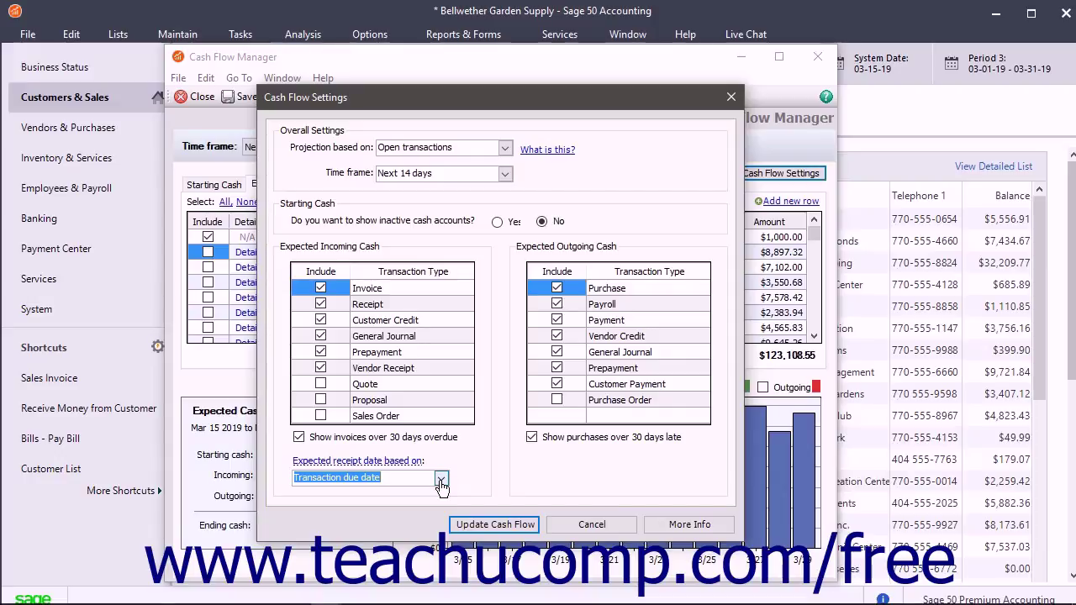
click(495, 524)
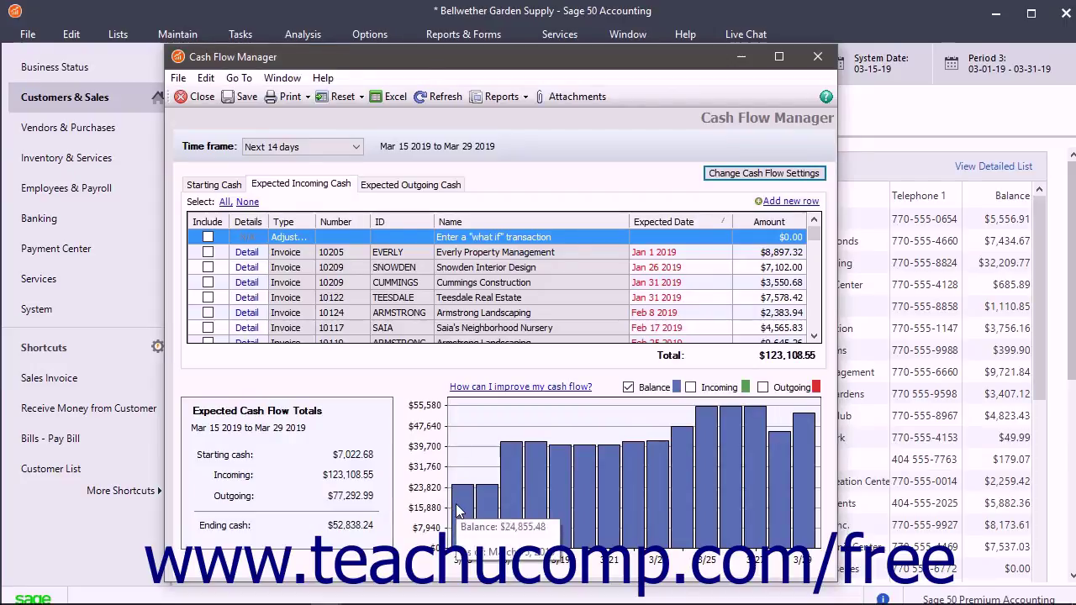
mouse_move(483, 512)
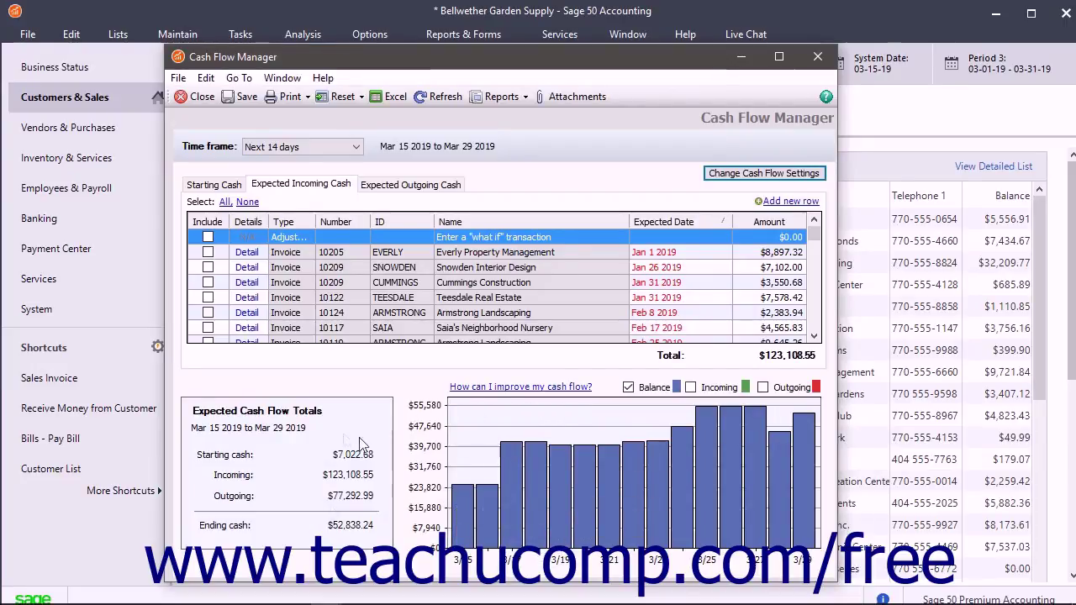
click(300, 414)
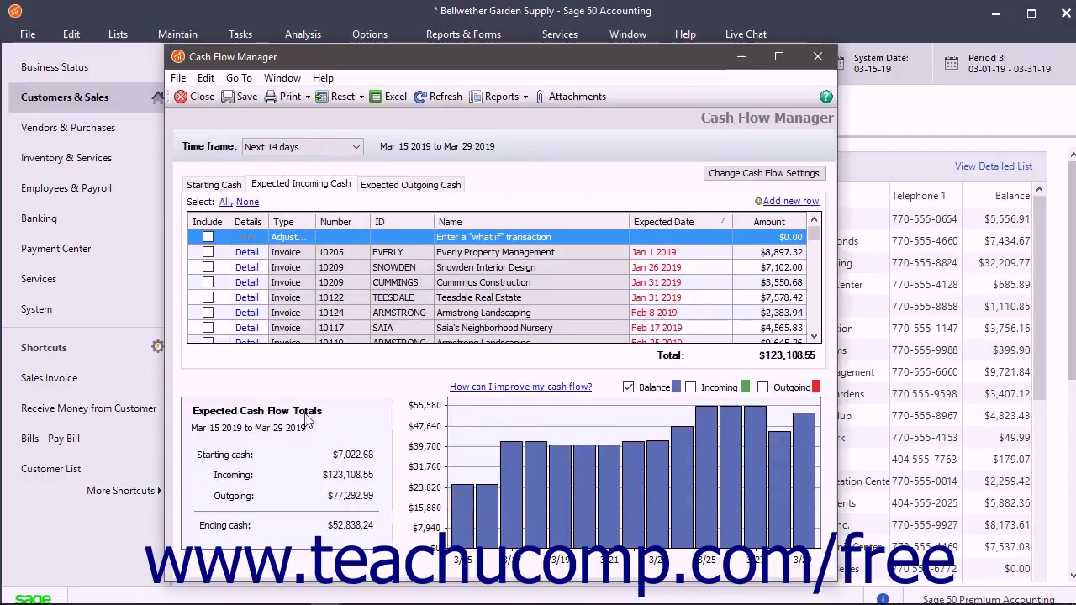
mouse_move(681, 448)
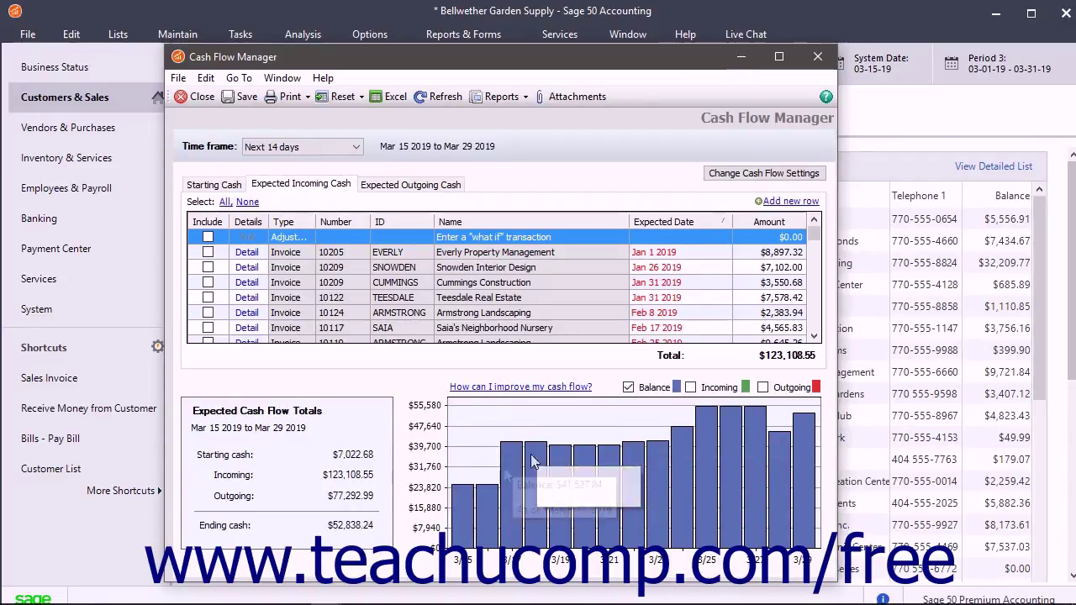
mouse_move(605, 456)
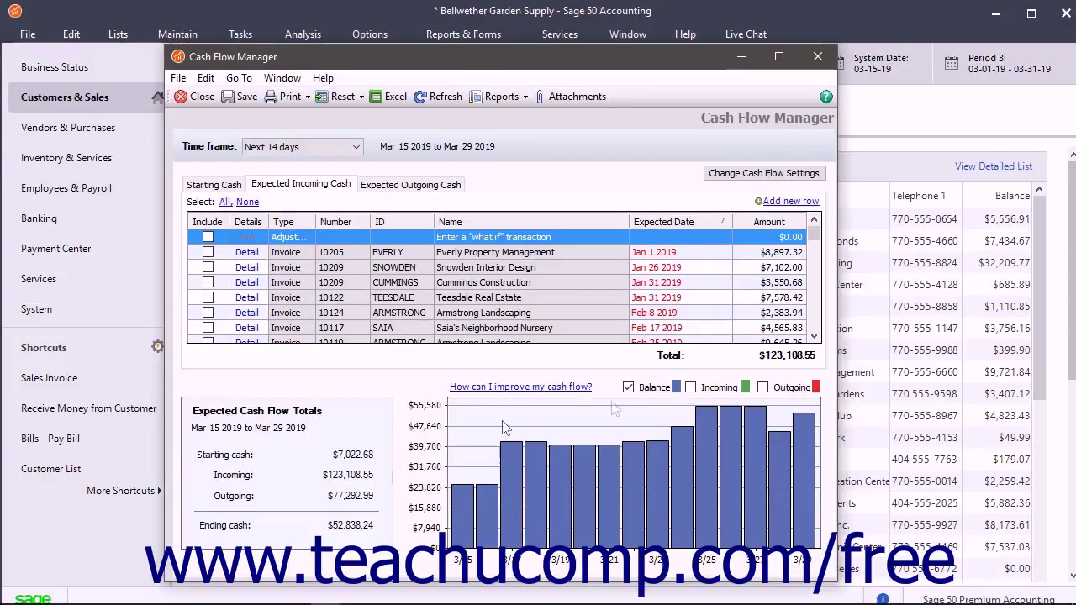
click(690, 388)
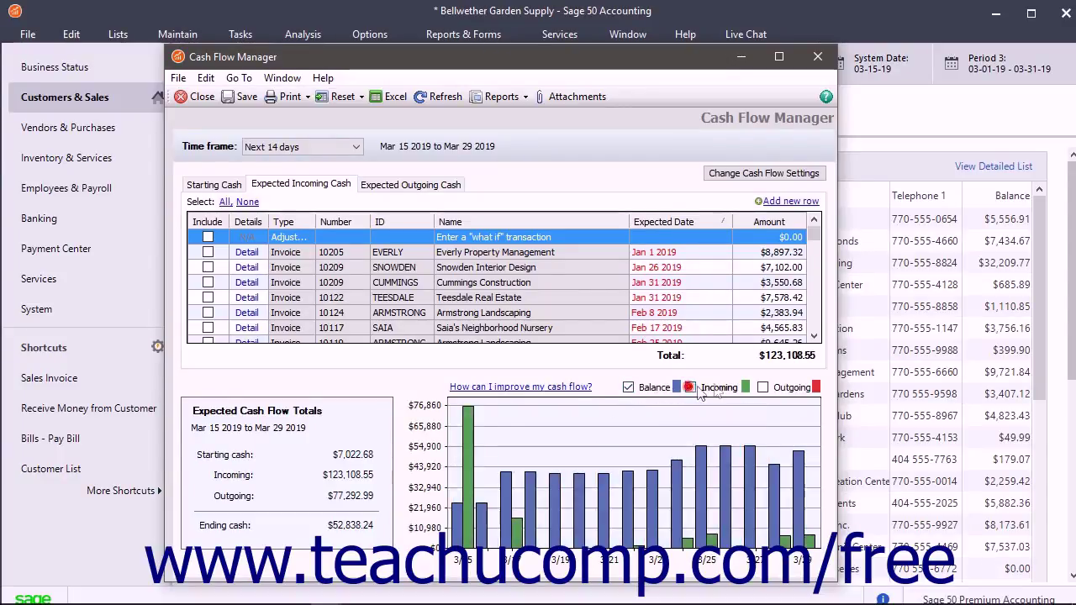
click(763, 387)
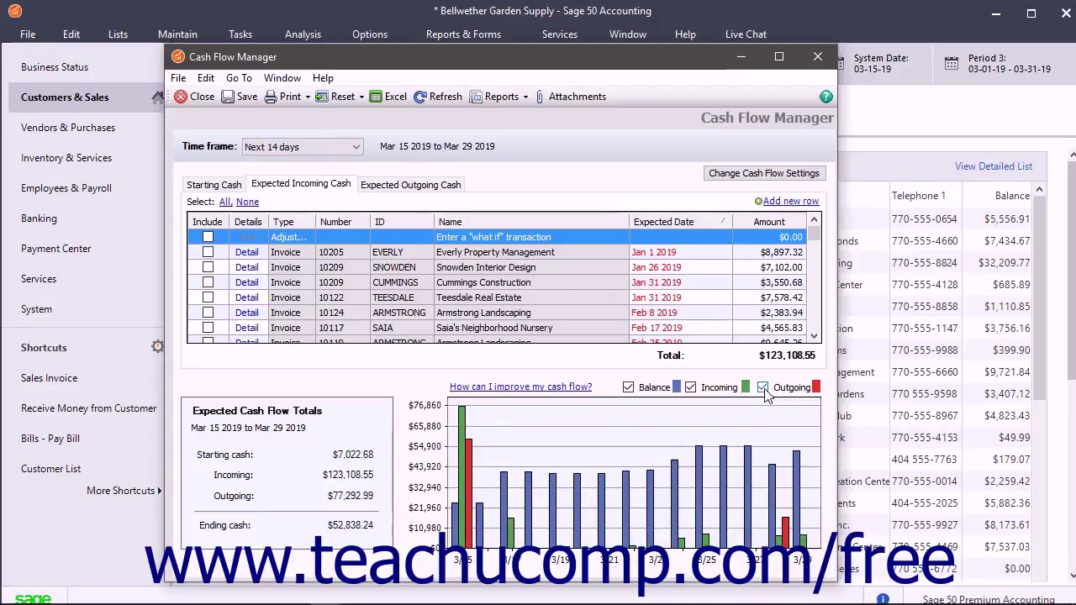
click(763, 387)
click(690, 388)
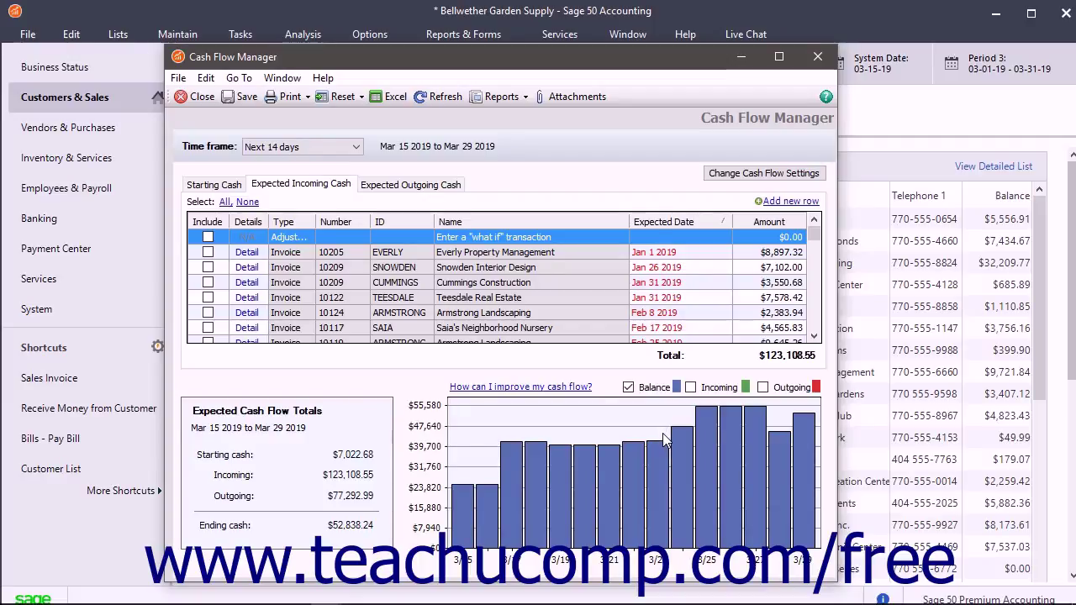
Step: Send the projection to Excel using 'Create a new Microsoft Excel workbook'
click(394, 98)
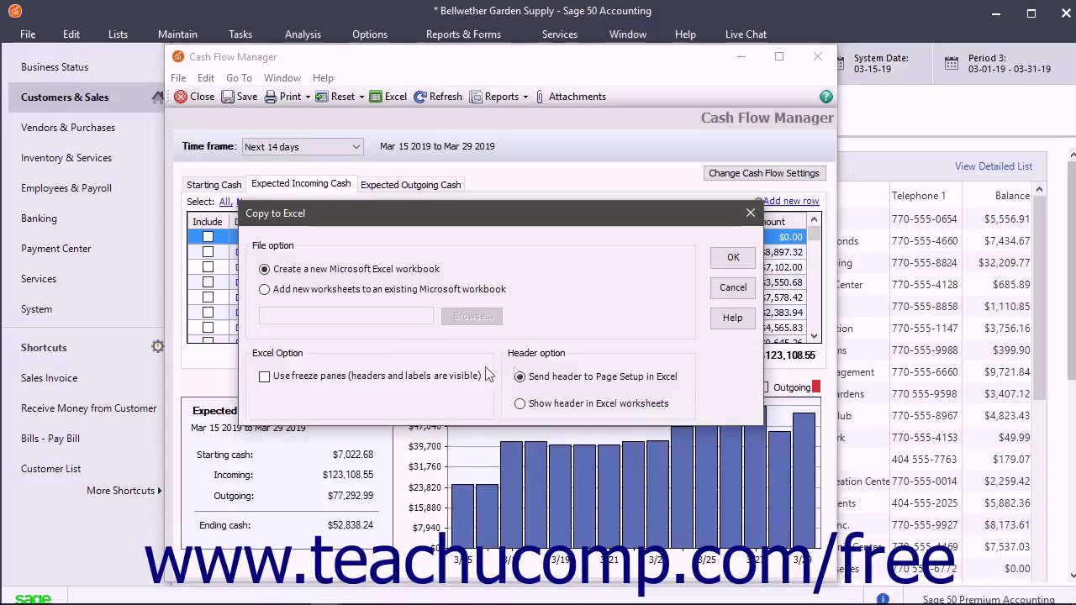
click(731, 261)
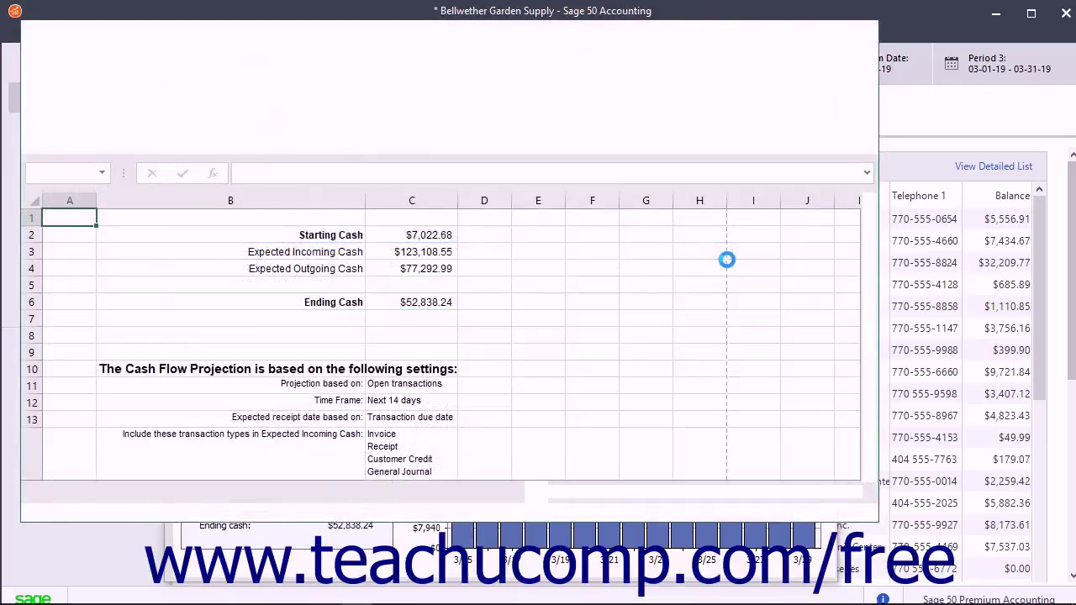
Step: Browse the Starting Cash, Expected Incoming and Expected Outgoing Cash sheets, then close Book1 without saving
click(220, 492)
click(302, 494)
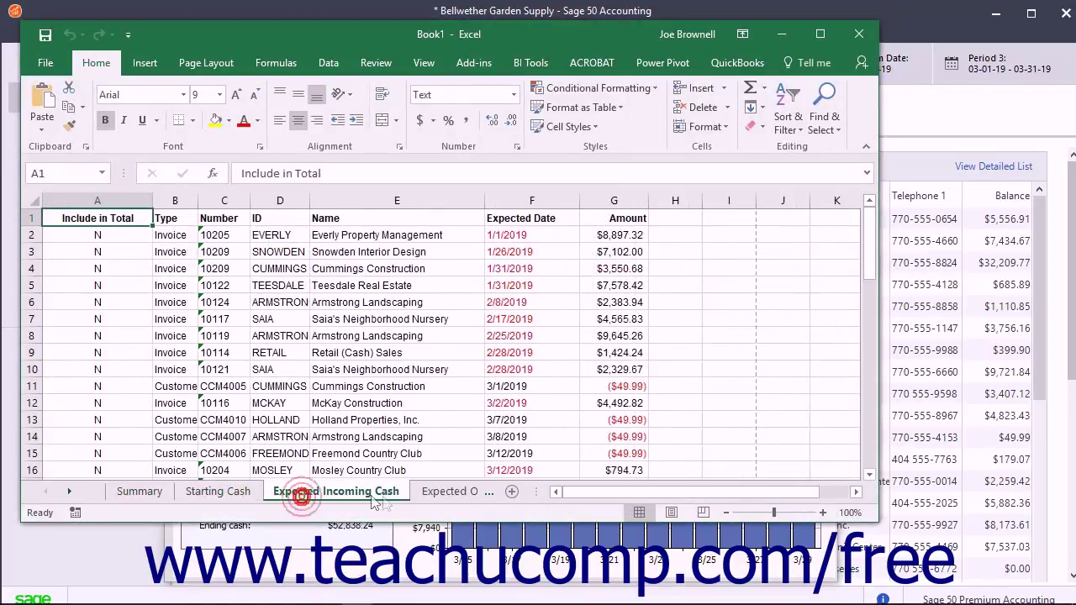
click(444, 493)
click(858, 33)
click(546, 330)
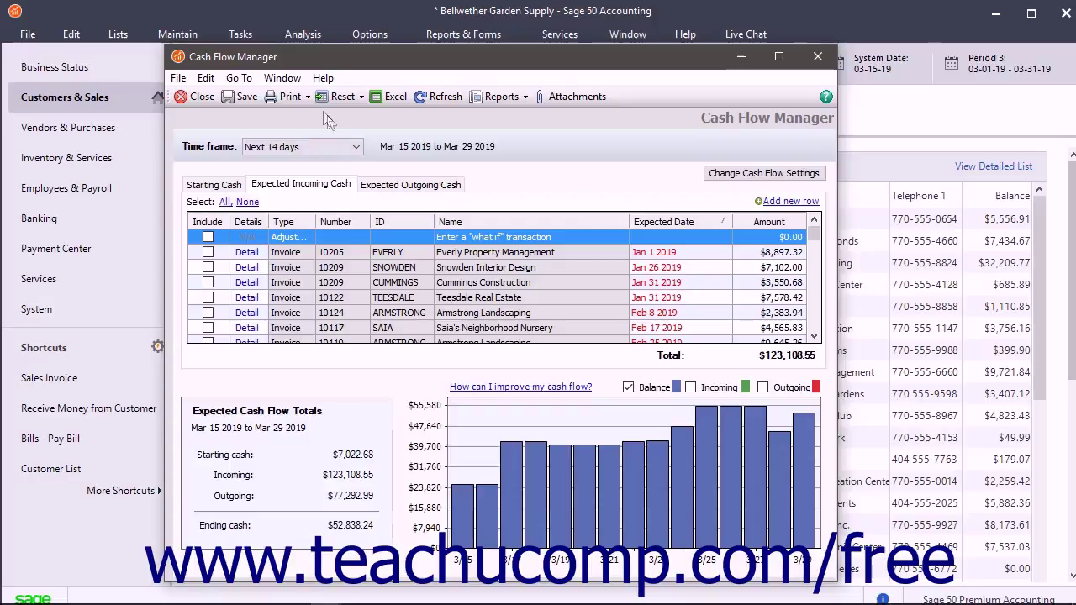
click(309, 98)
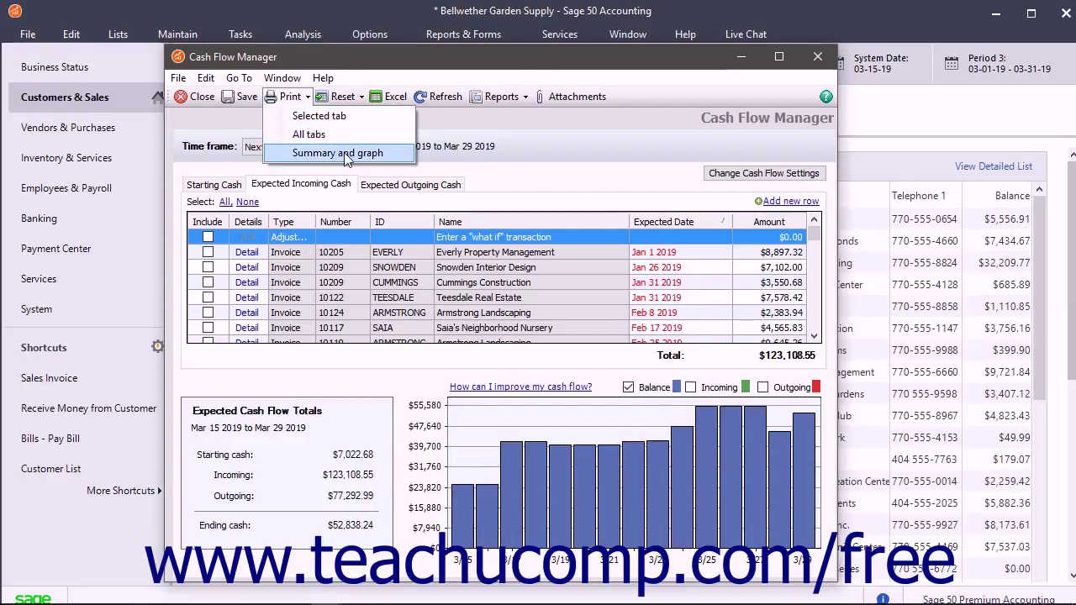
click(526, 155)
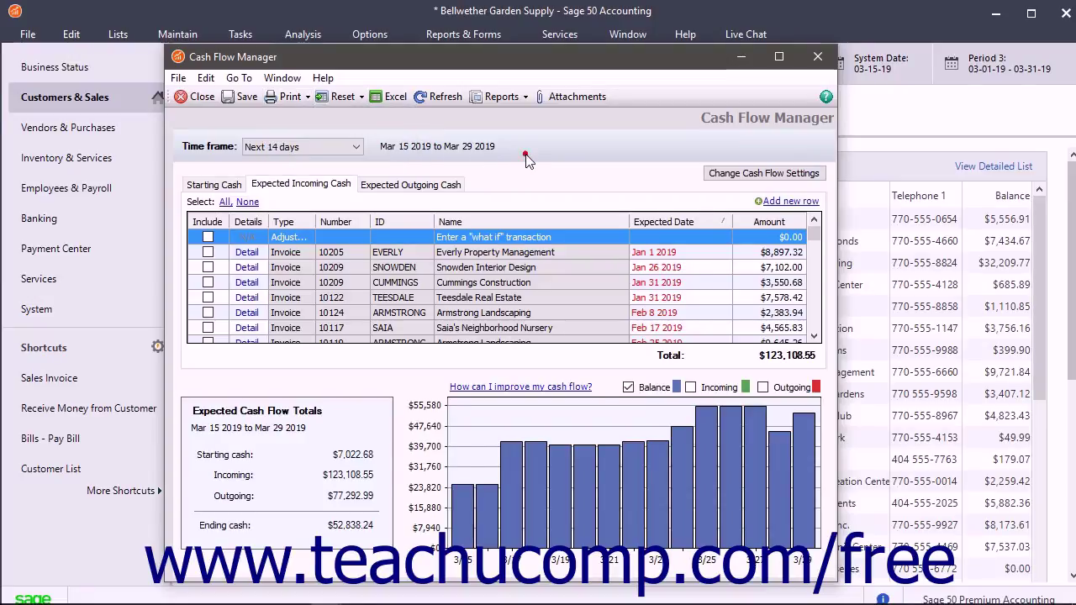